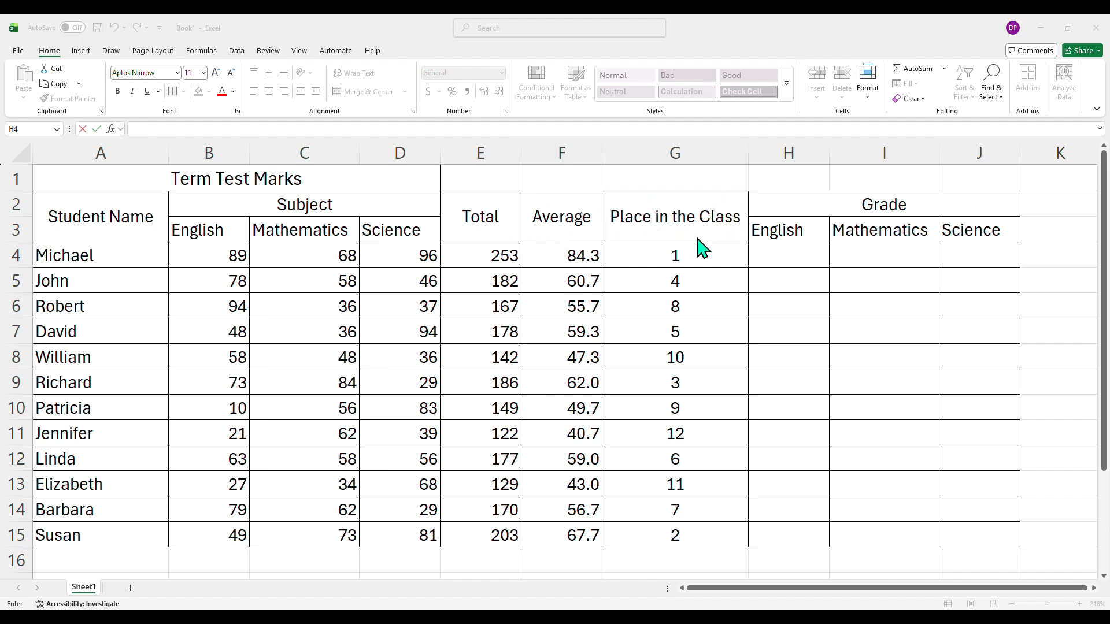
# - Begin an IF formula in H4 that returns "A" when the English mark in B4 is >=75
pyautogui.click(780, 255)
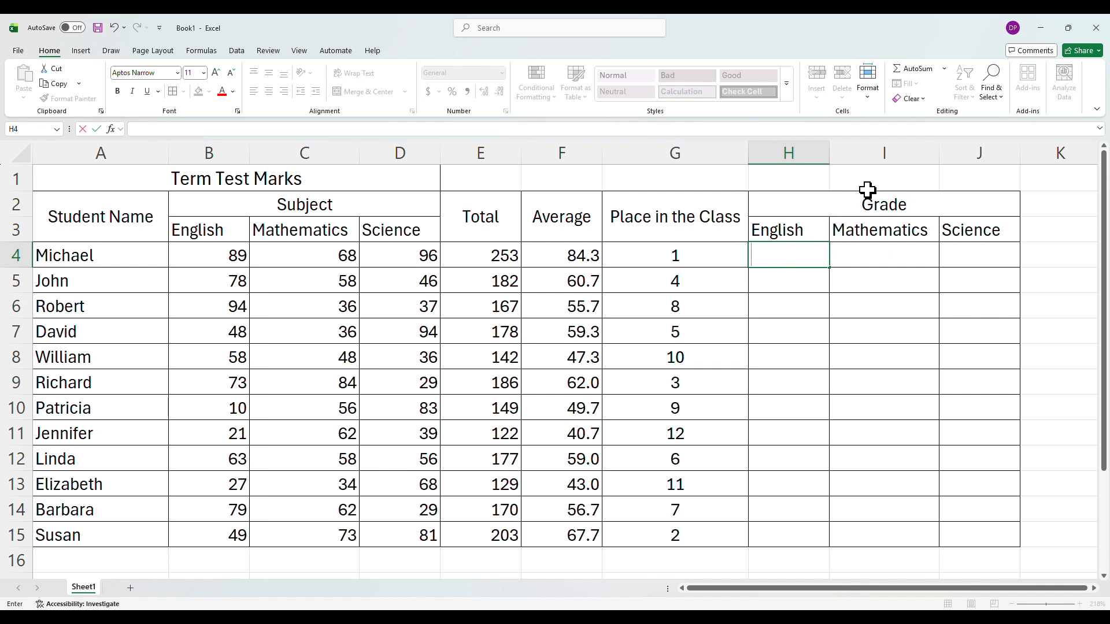
pyautogui.click(803, 256)
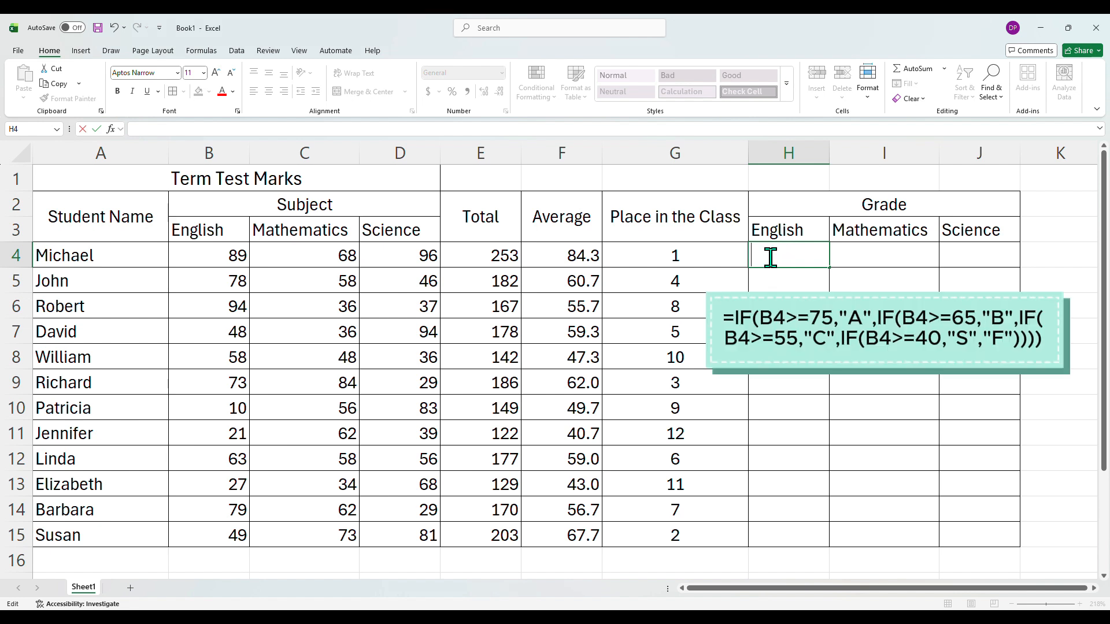
pyautogui.write('=')
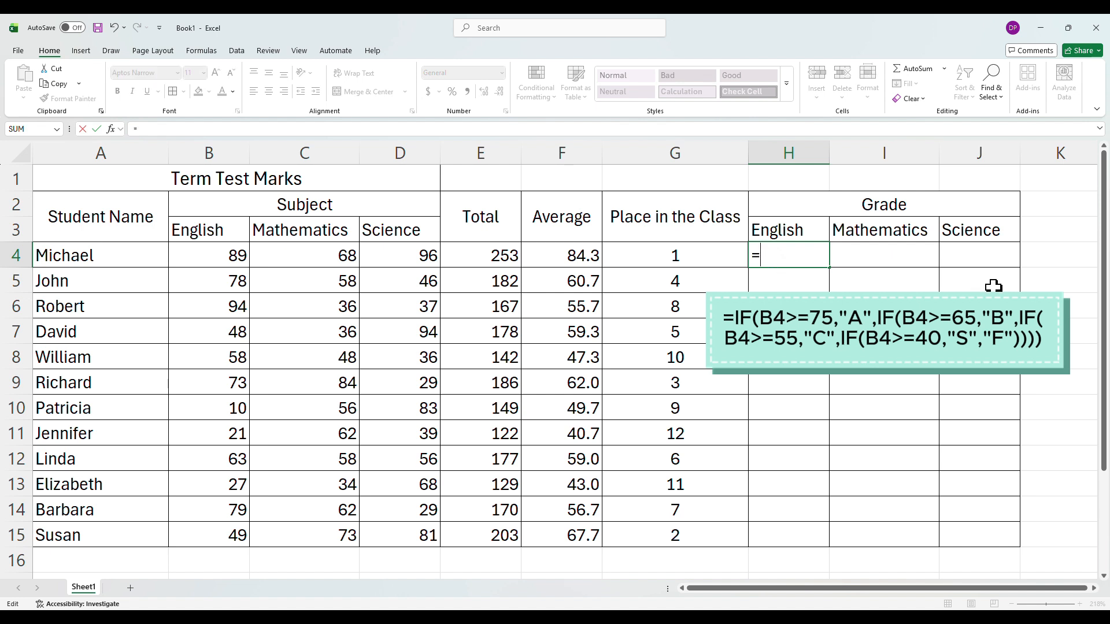
pyautogui.write('i')
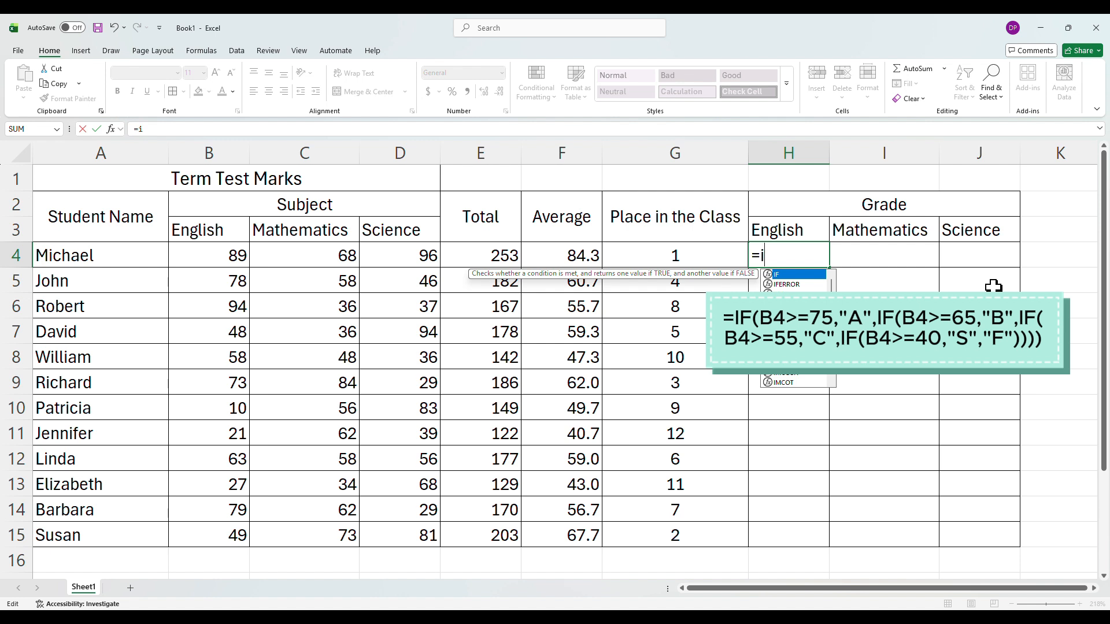
pyautogui.write('f')
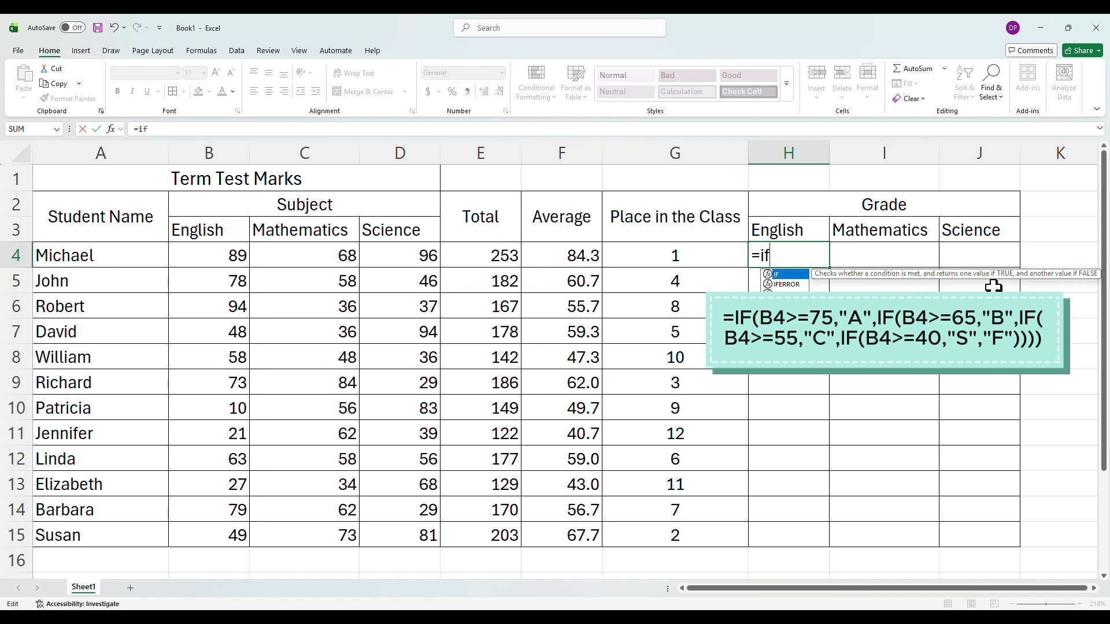
pyautogui.write('(')
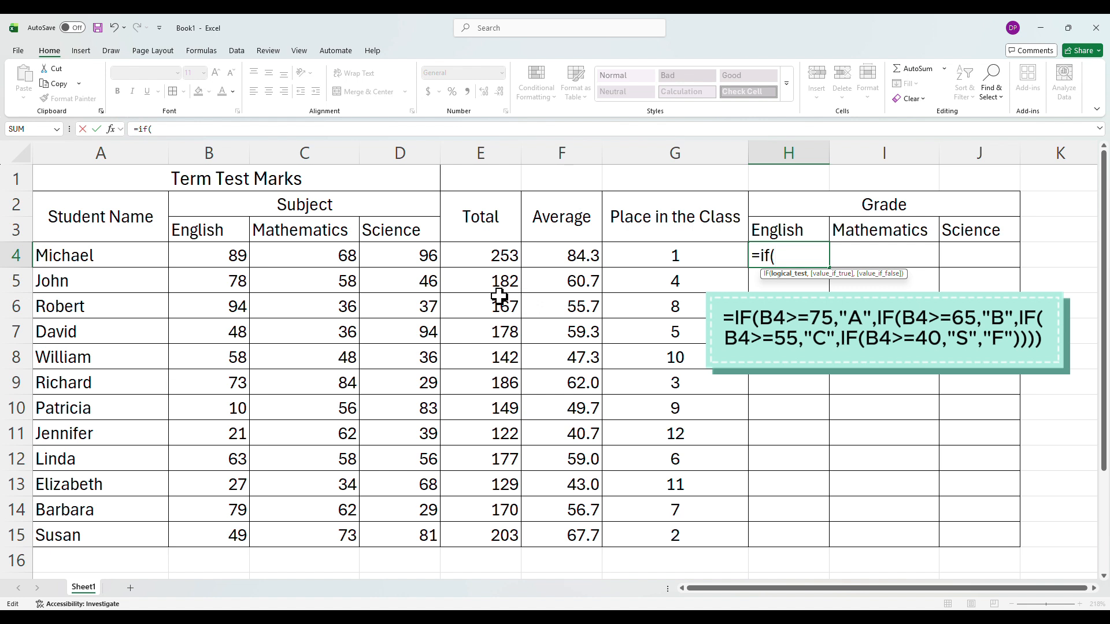
pyautogui.click(231, 260)
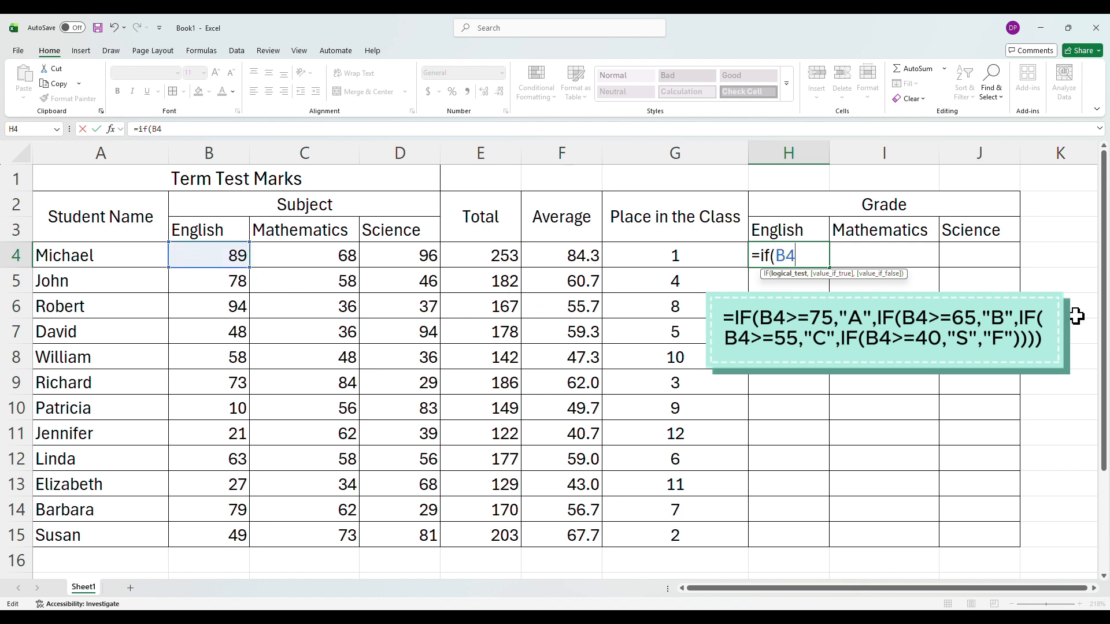
pyautogui.write('>=75,')
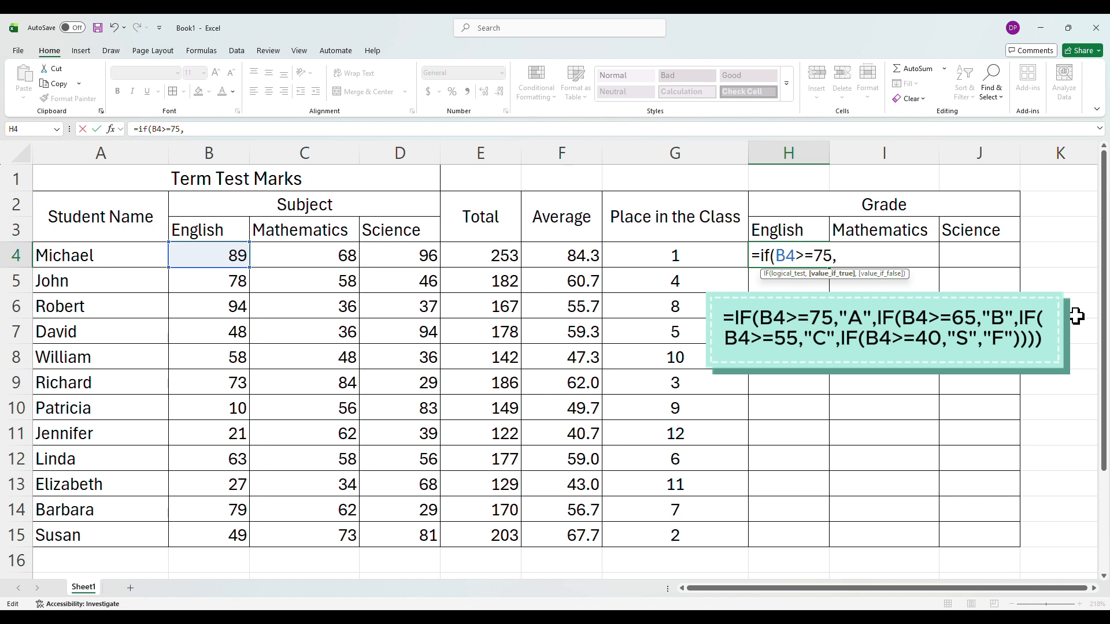
pyautogui.write('"A",')
# - Nest a second IF in the H4 formula that returns "B" when B4>=65
pyautogui.write('if')
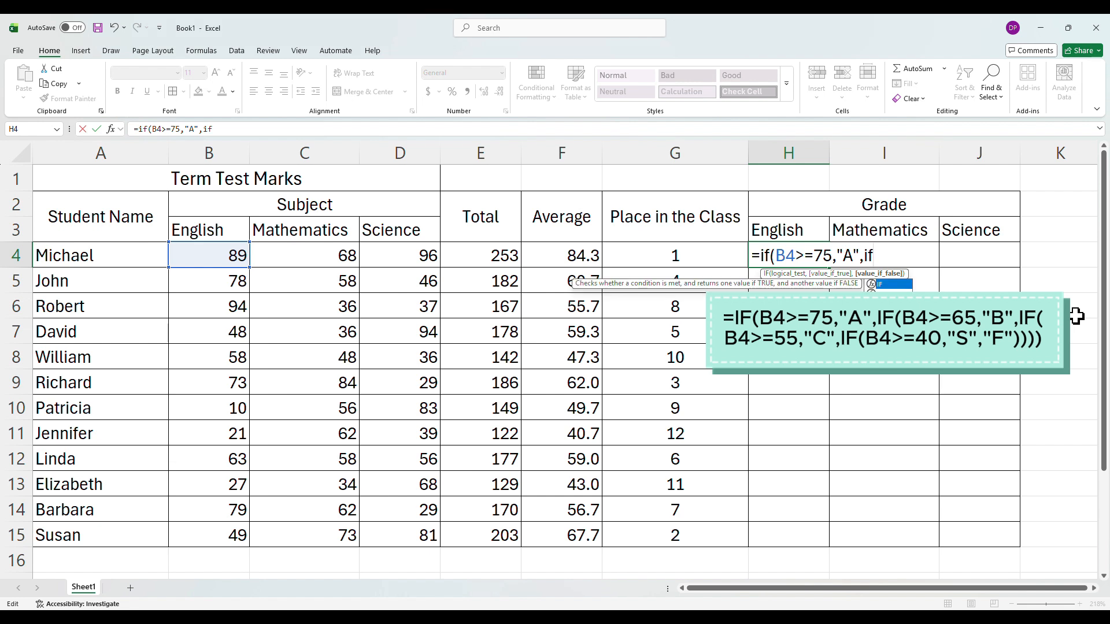
pyautogui.write('(')
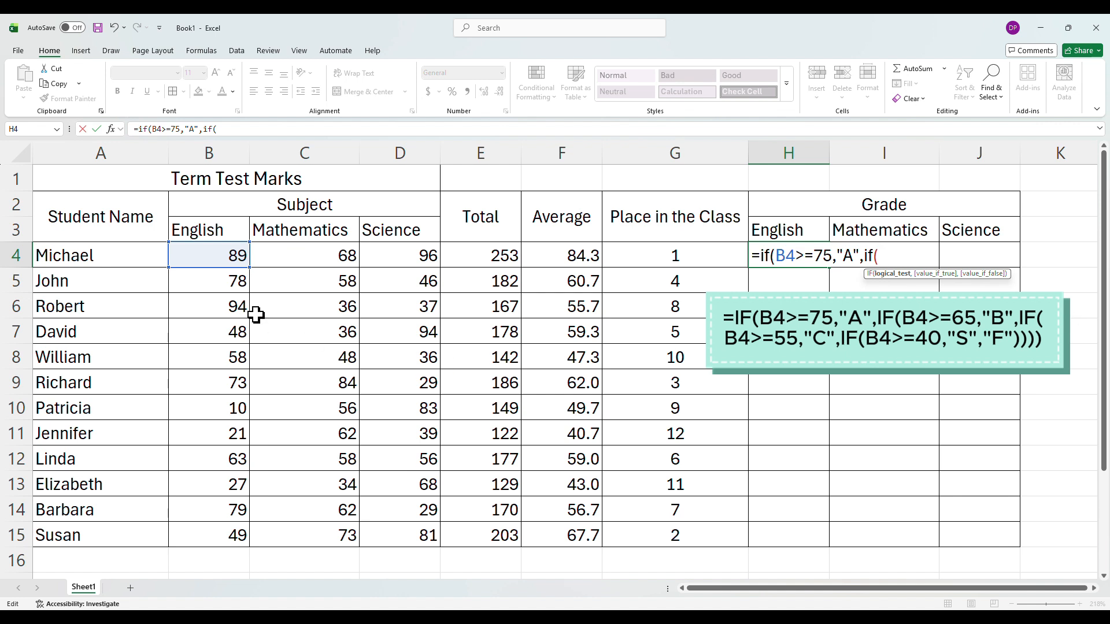
pyautogui.click(224, 255)
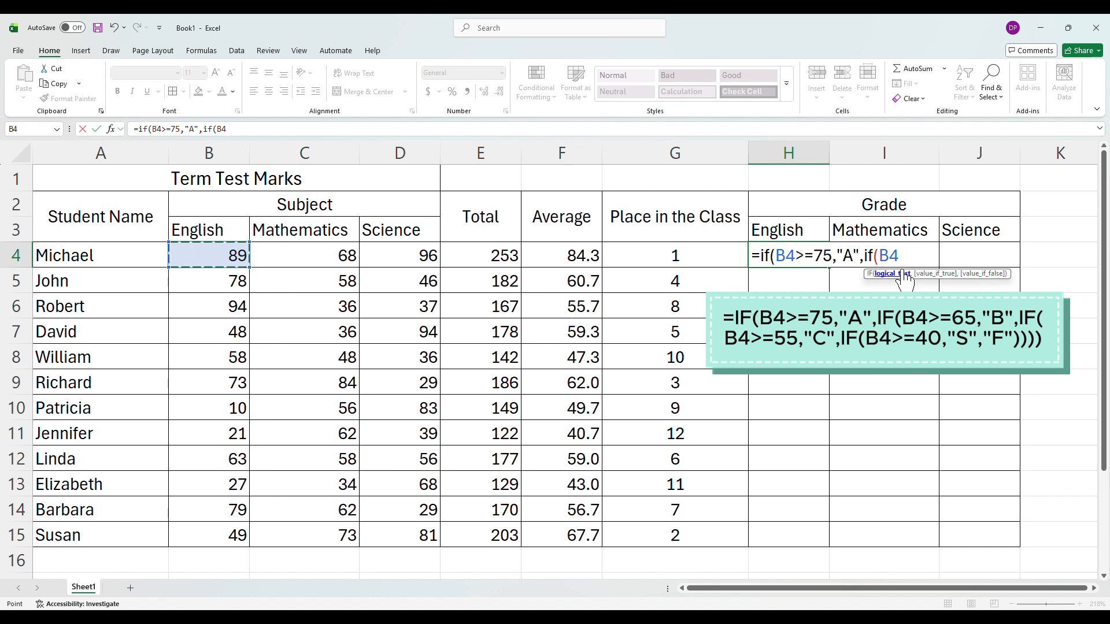
pyautogui.write('>=65,')
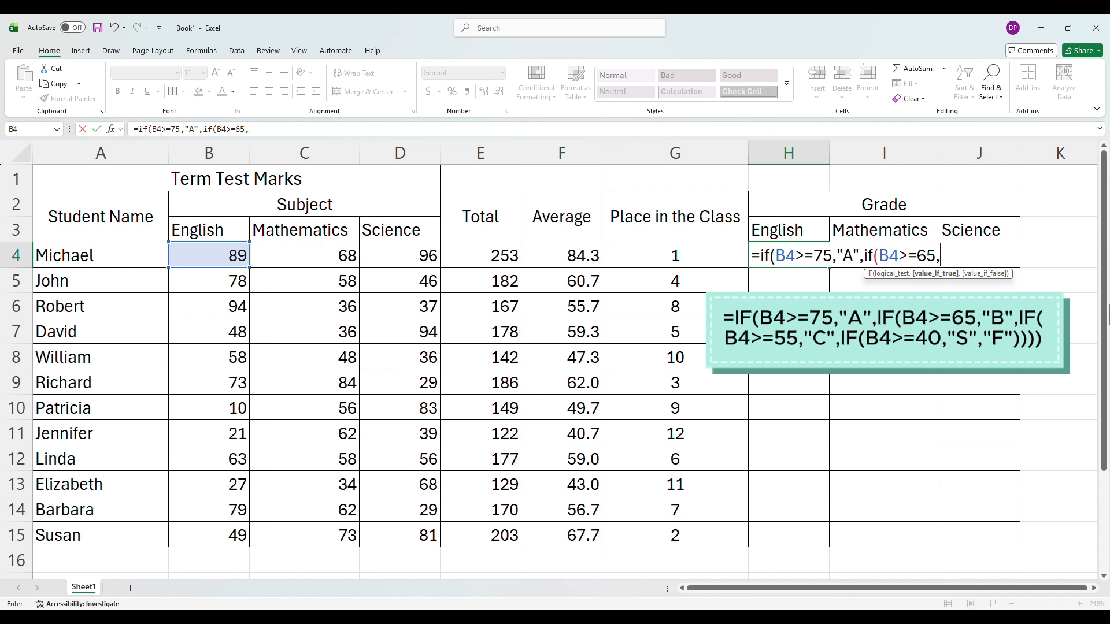
pyautogui.write('"B",')
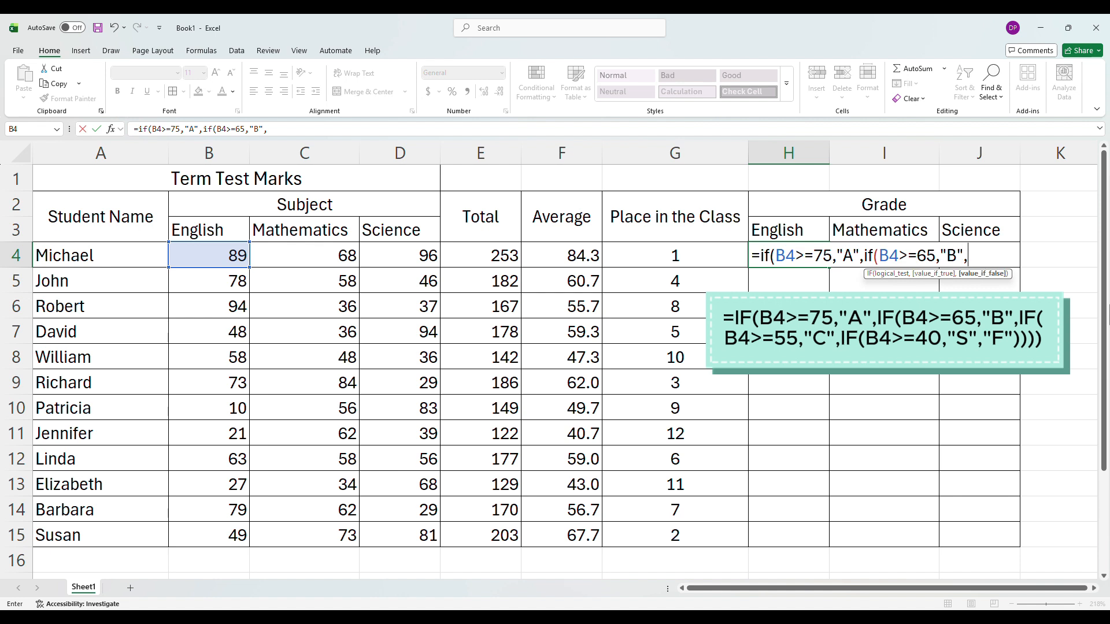
# - Nest a third IF in the H4 formula that returns "C" when B4>=55
pyautogui.write('if')
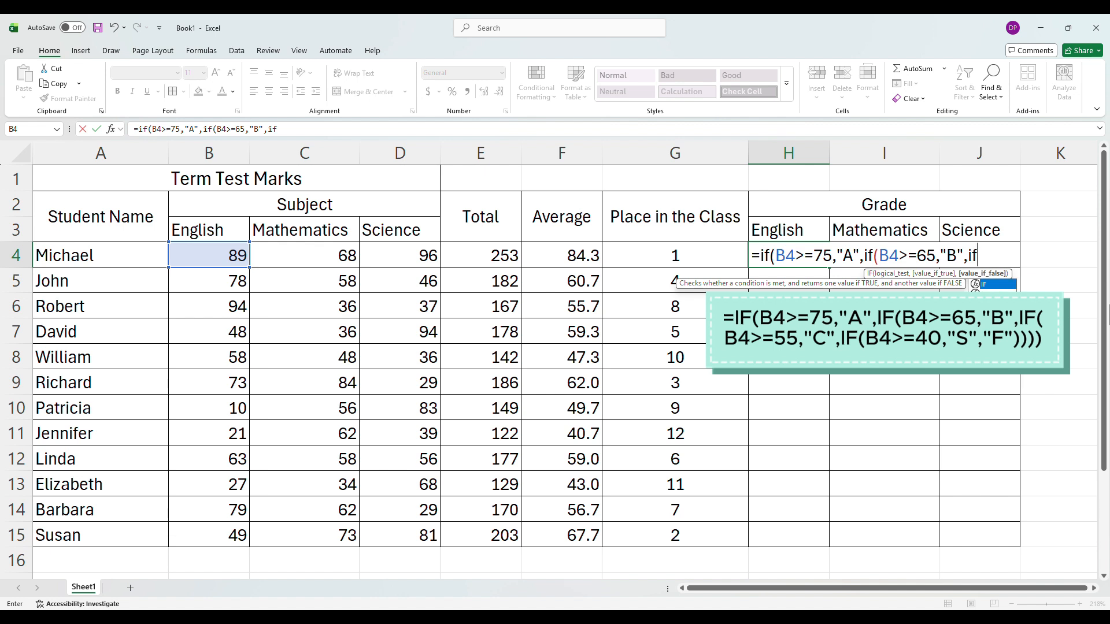
pyautogui.write('(')
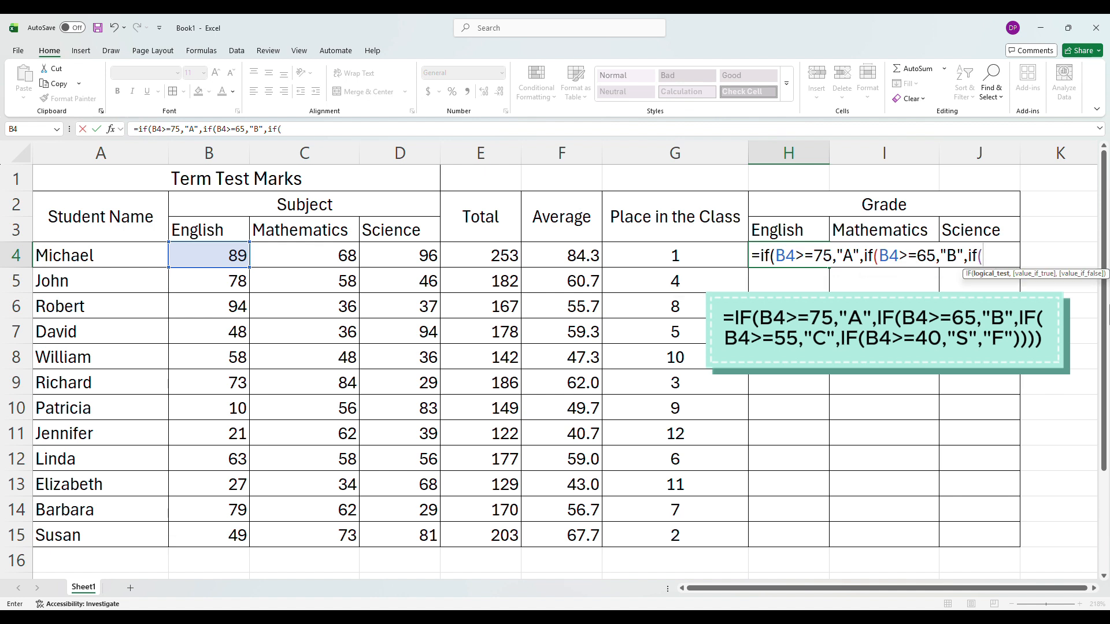
pyautogui.click(211, 256)
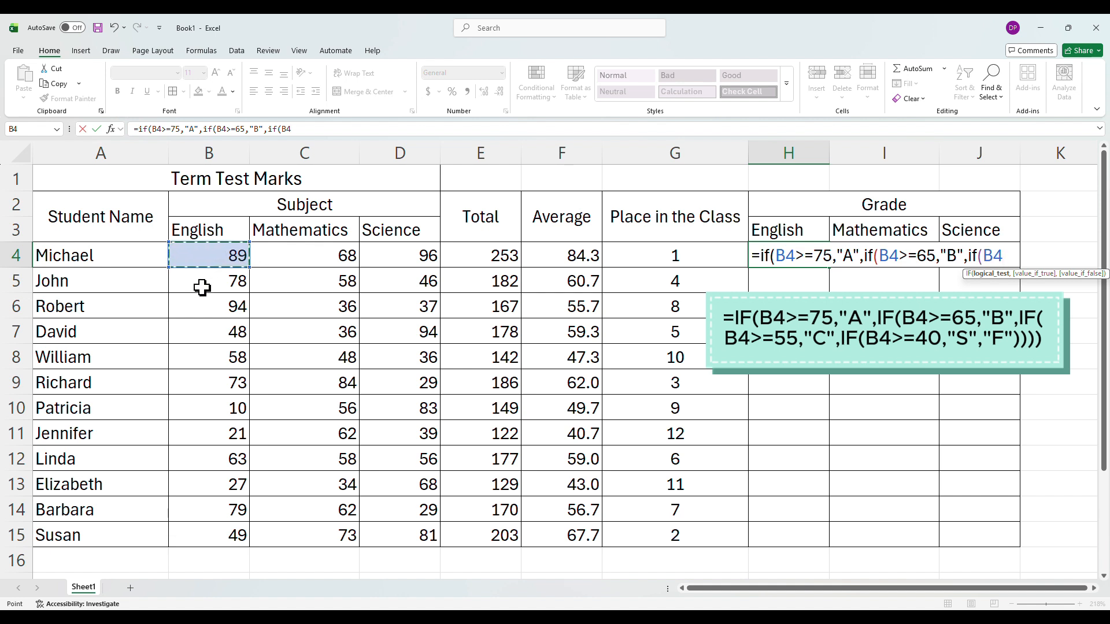
pyautogui.write('>=55,')
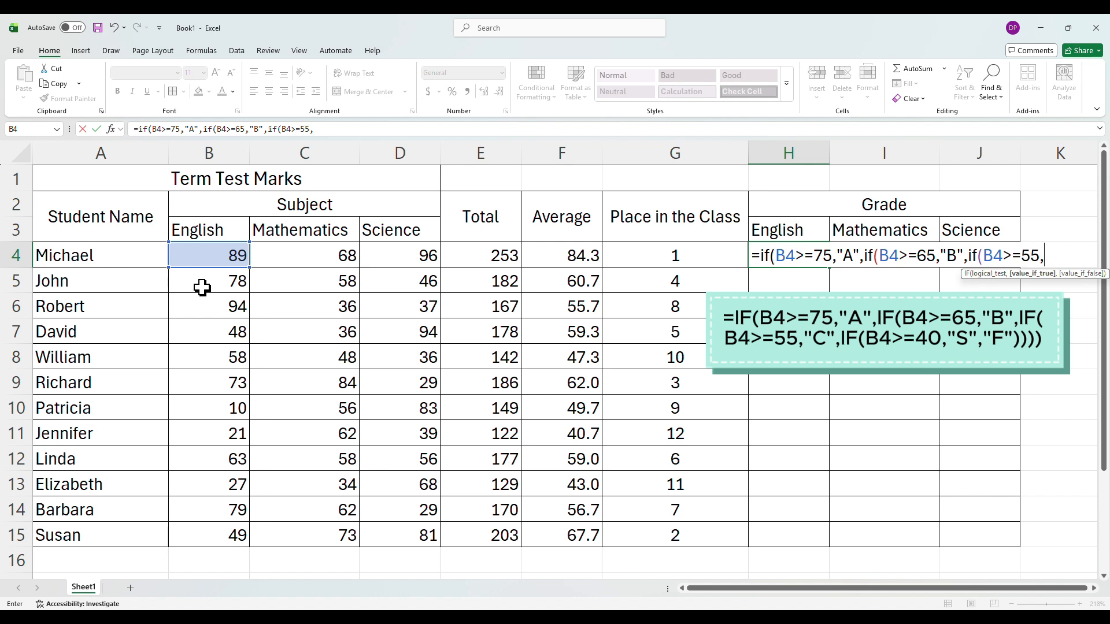
pyautogui.write('"C",i')
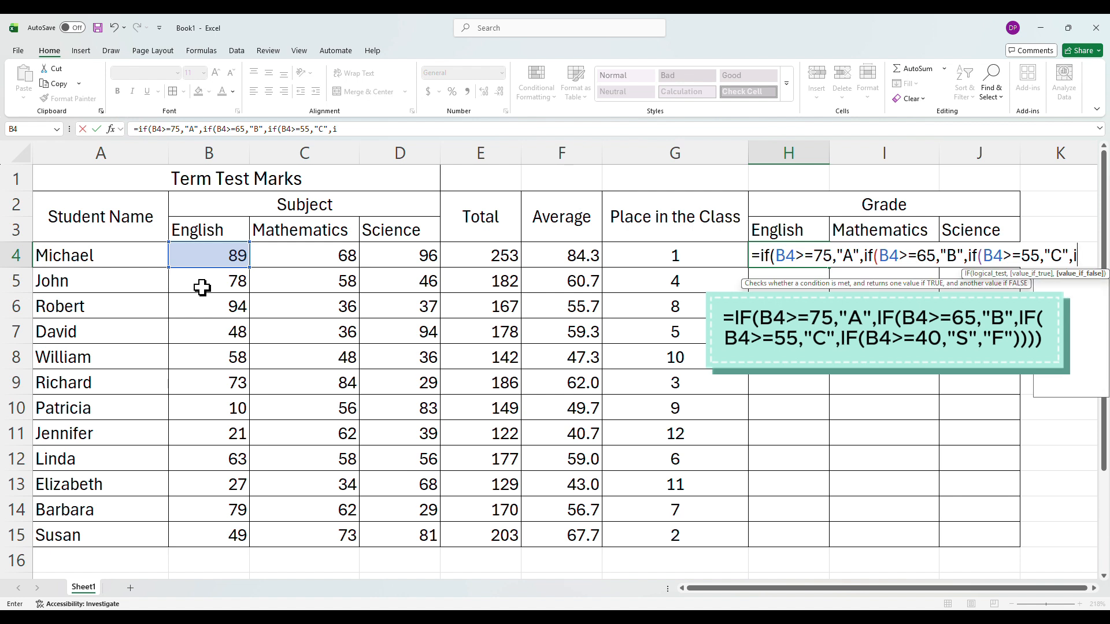
# - Complete the H4 formula with a fourth IF returning "S" when B4>=40 and otherwise "F", closing all four parentheses
pyautogui.write('f(')
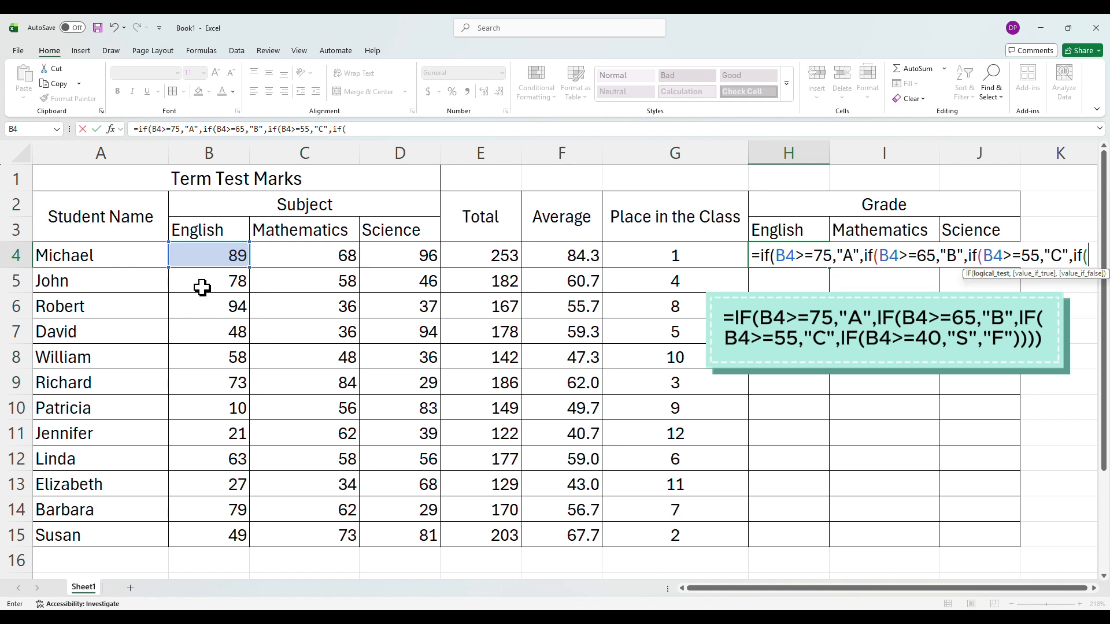
pyautogui.click(205, 254)
pyautogui.write('>=')
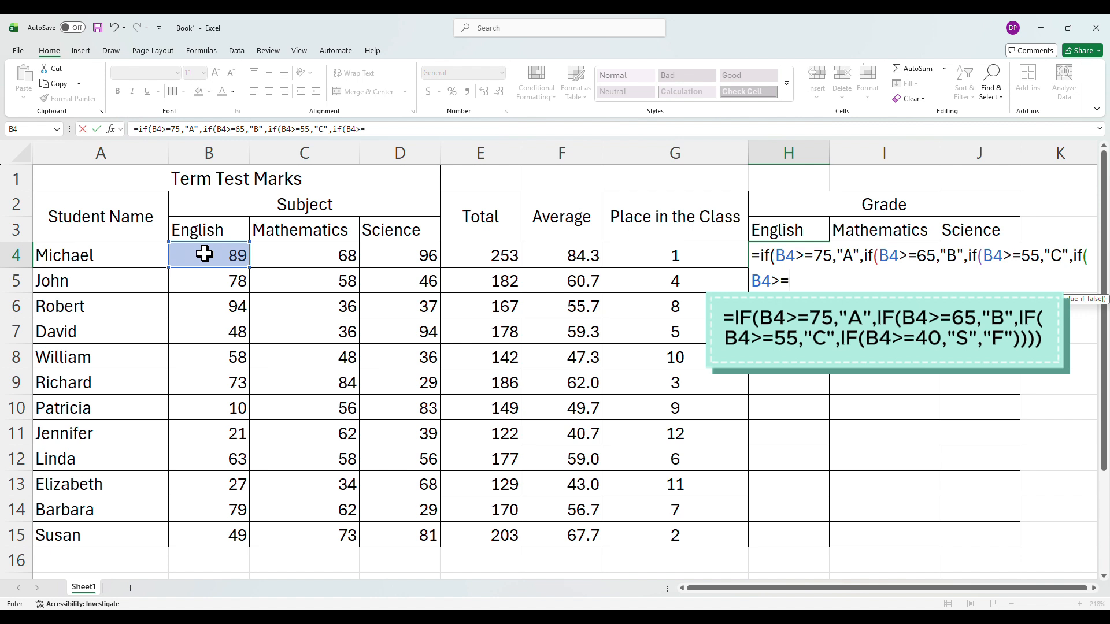
pyautogui.write('40,"S","')
pyautogui.write('F"')
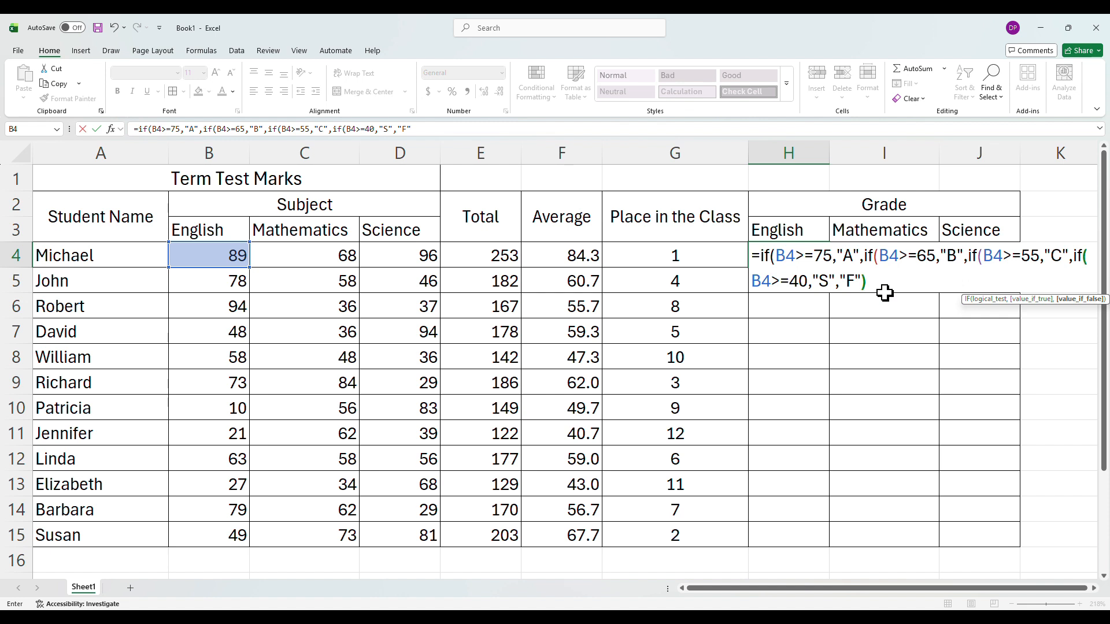
pyautogui.write(')')
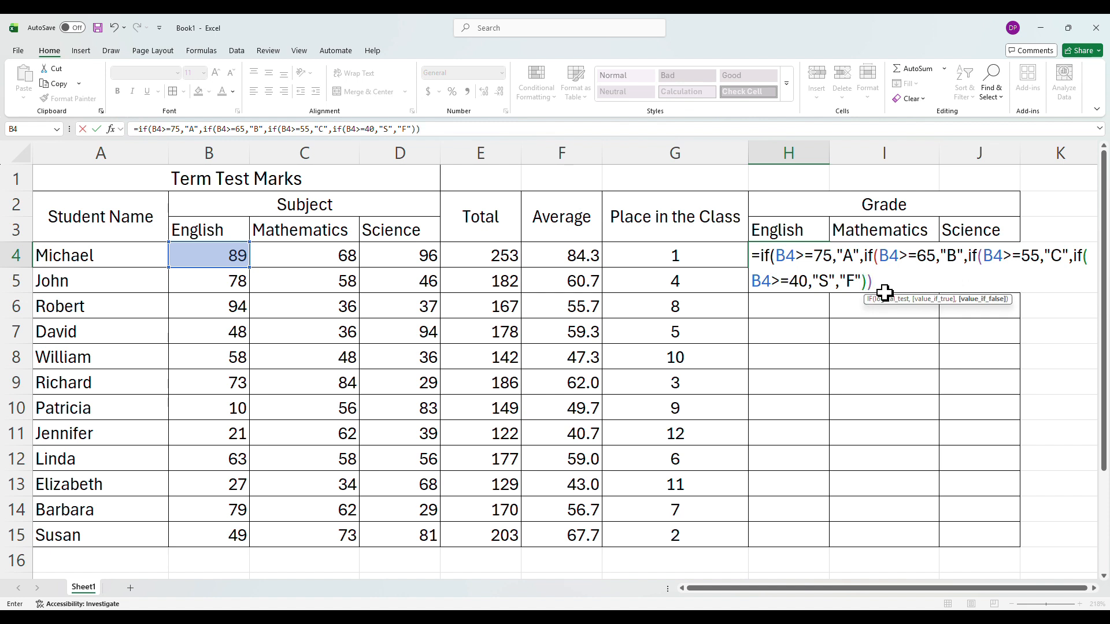
pyautogui.write(')')
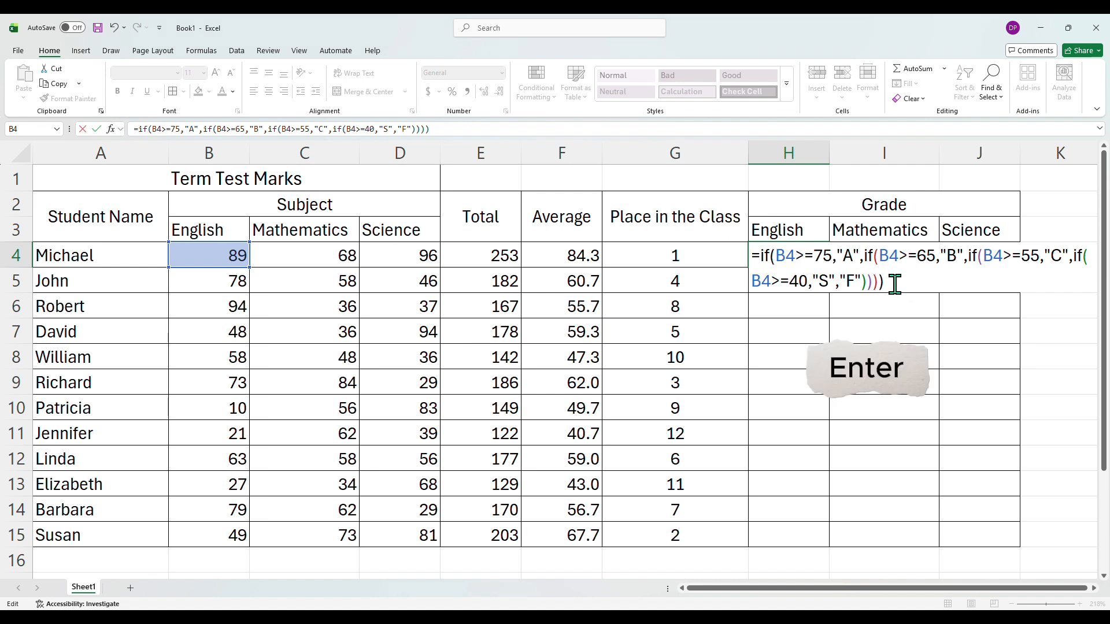
pyautogui.press('Return')
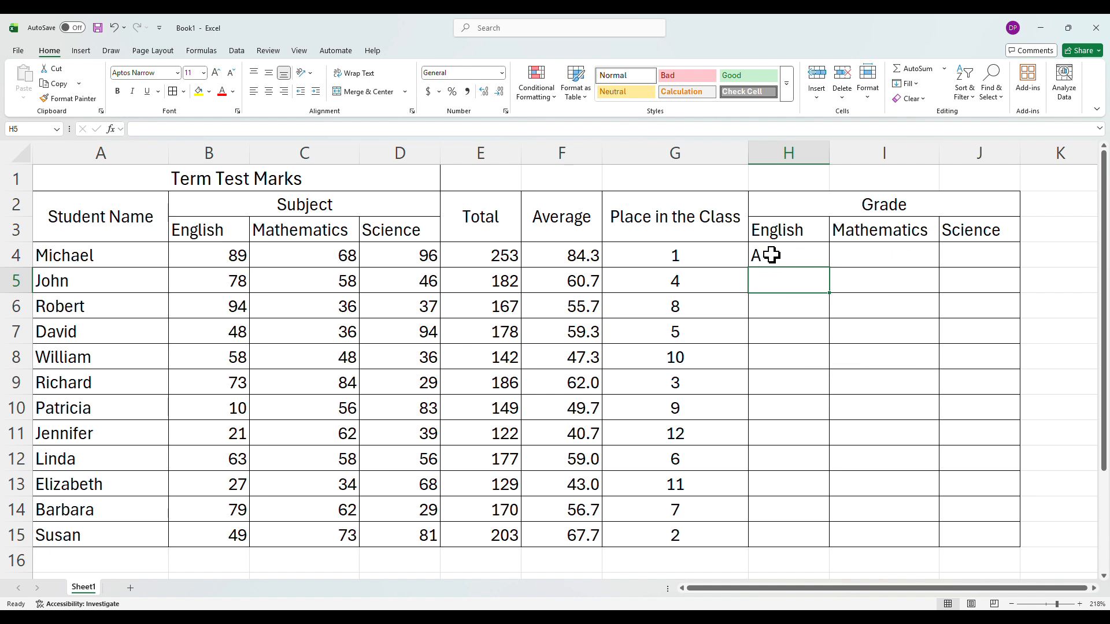
# - Fill the English grade formula from H4 down through H15 and inspect the copied formula in H15
pyautogui.click(775, 258)
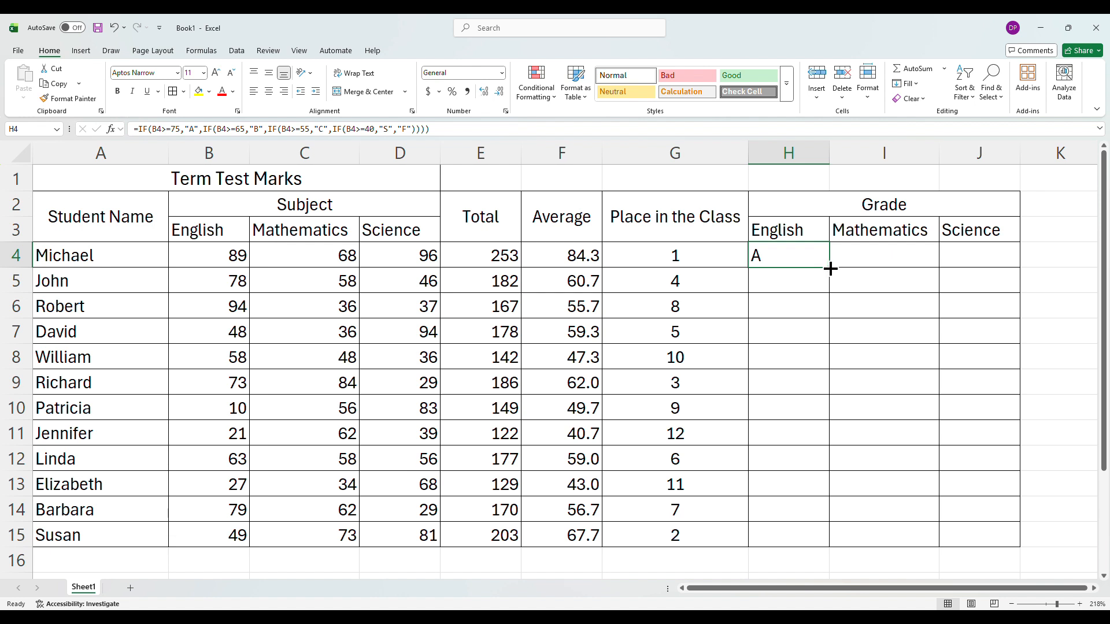
pyautogui.doubleClick(832, 267)
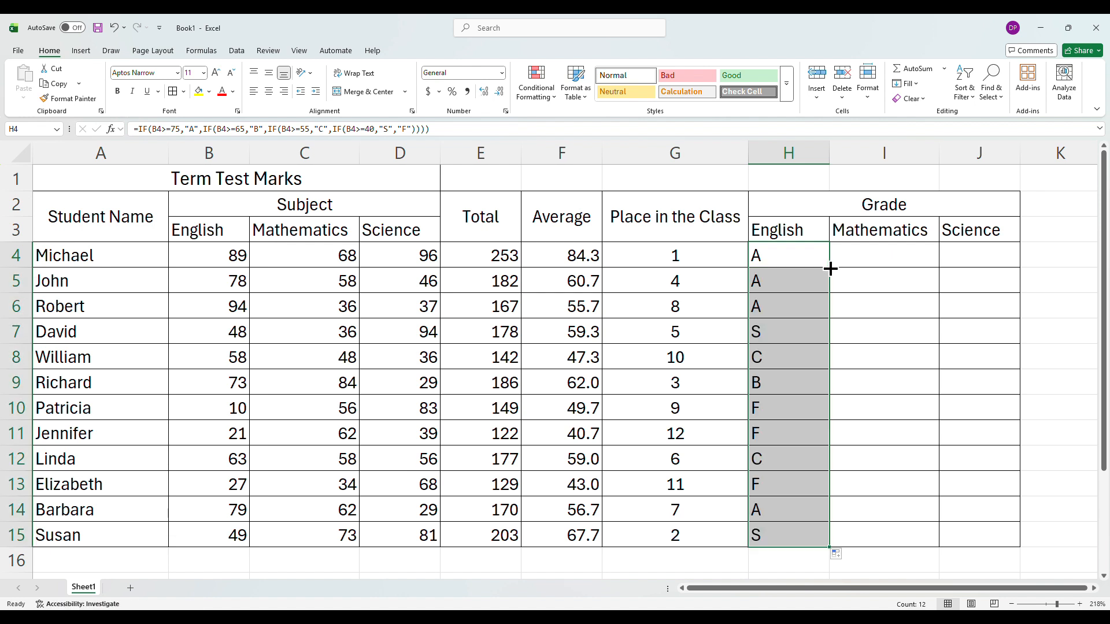
pyautogui.click(774, 535)
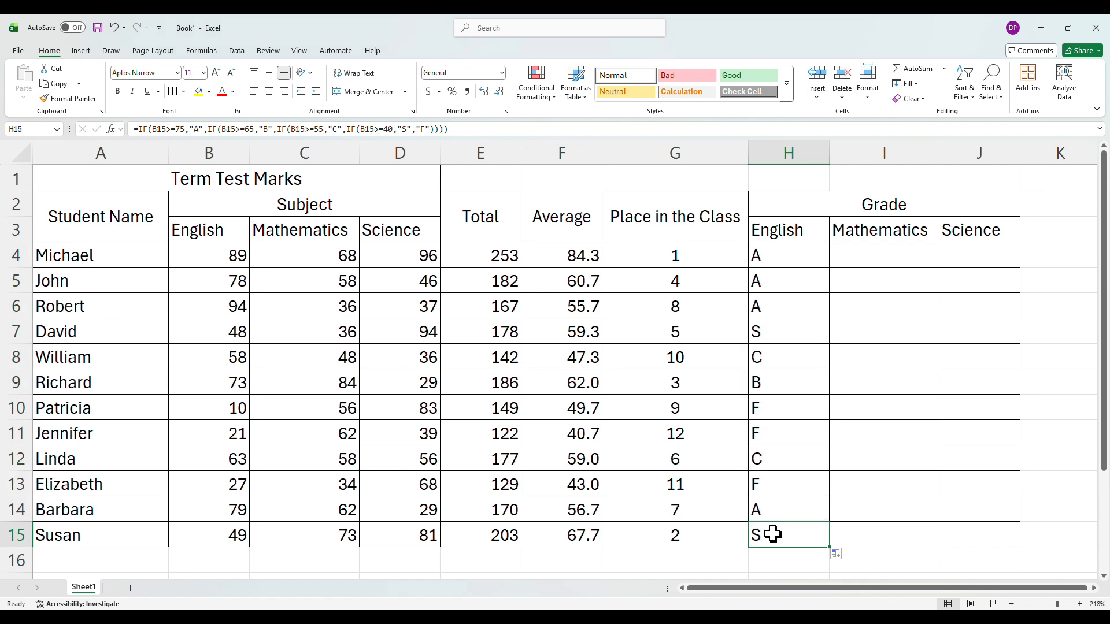
pyautogui.doubleClick(774, 535)
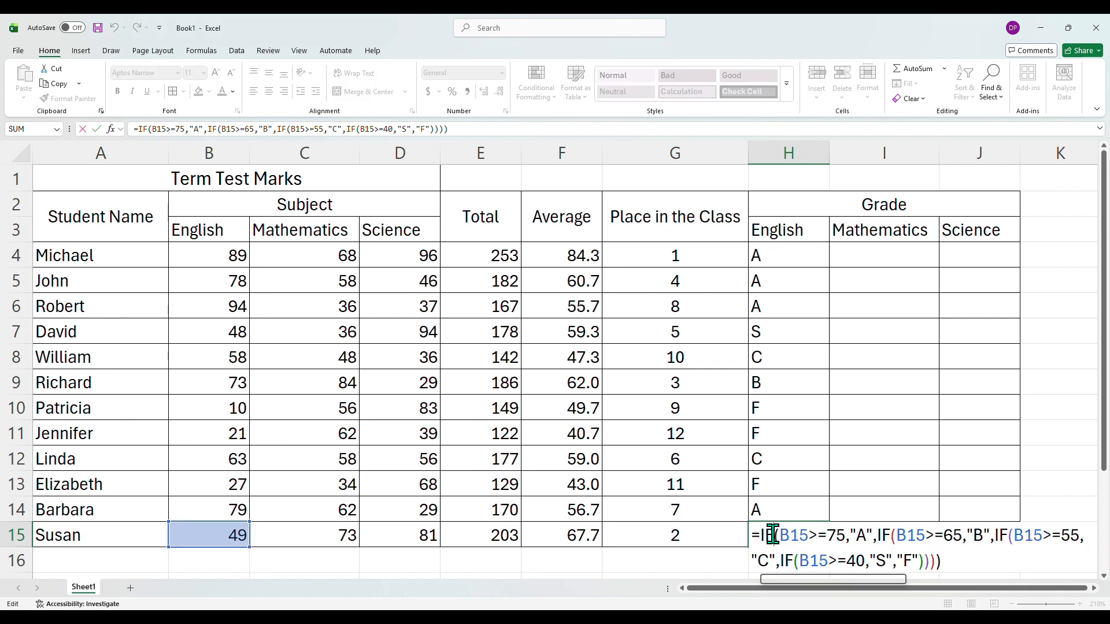
pyautogui.click(949, 560)
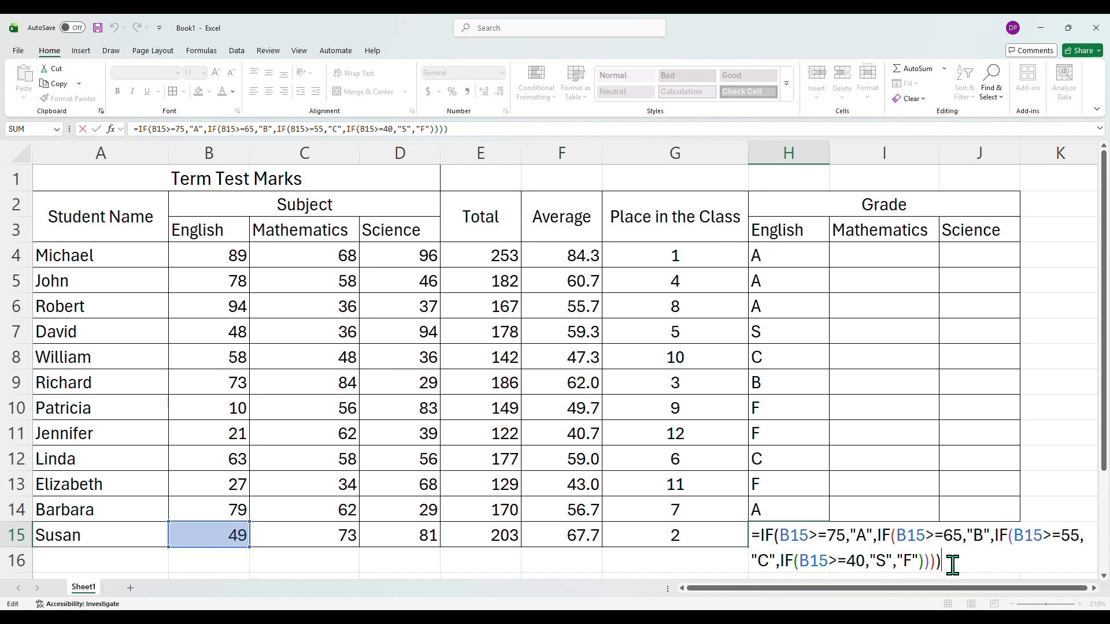
pyautogui.press('Return')
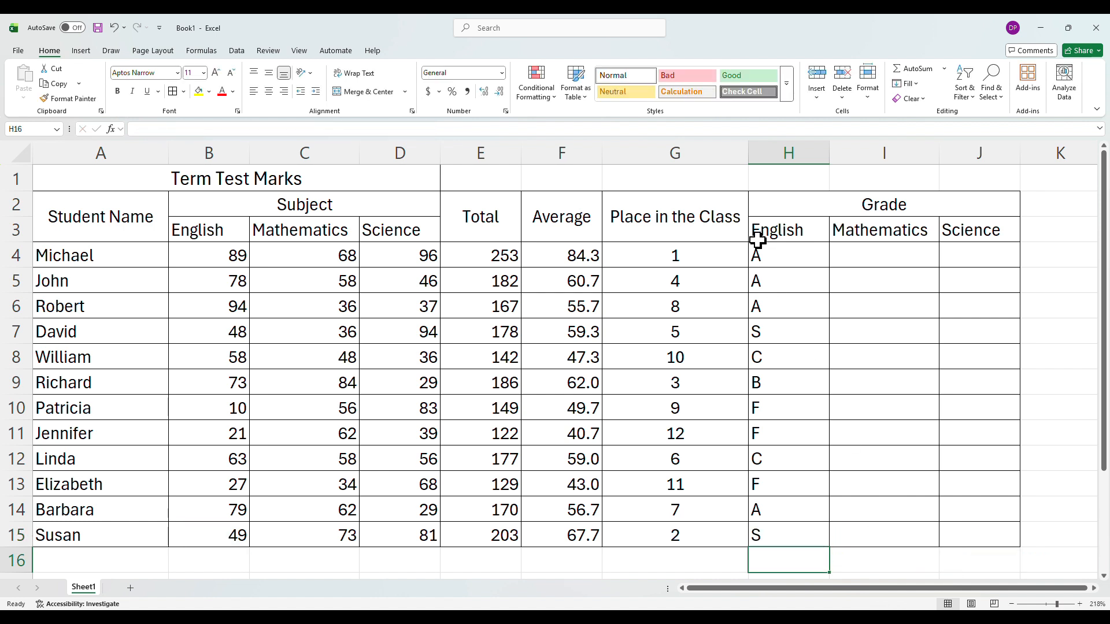
# - Fill the English grade formula from H4 across to J4 and inspect the copied Mathematics and Science formulas in I4 and J4
pyautogui.click(778, 258)
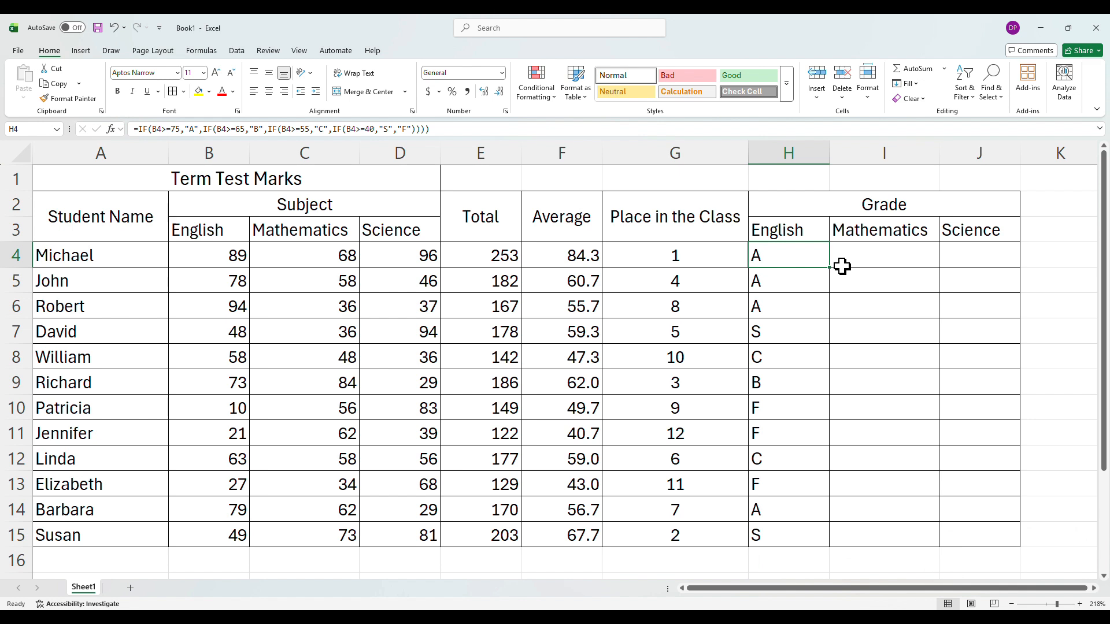
pyautogui.moveTo(830, 267); pyautogui.dragTo(1019, 265)
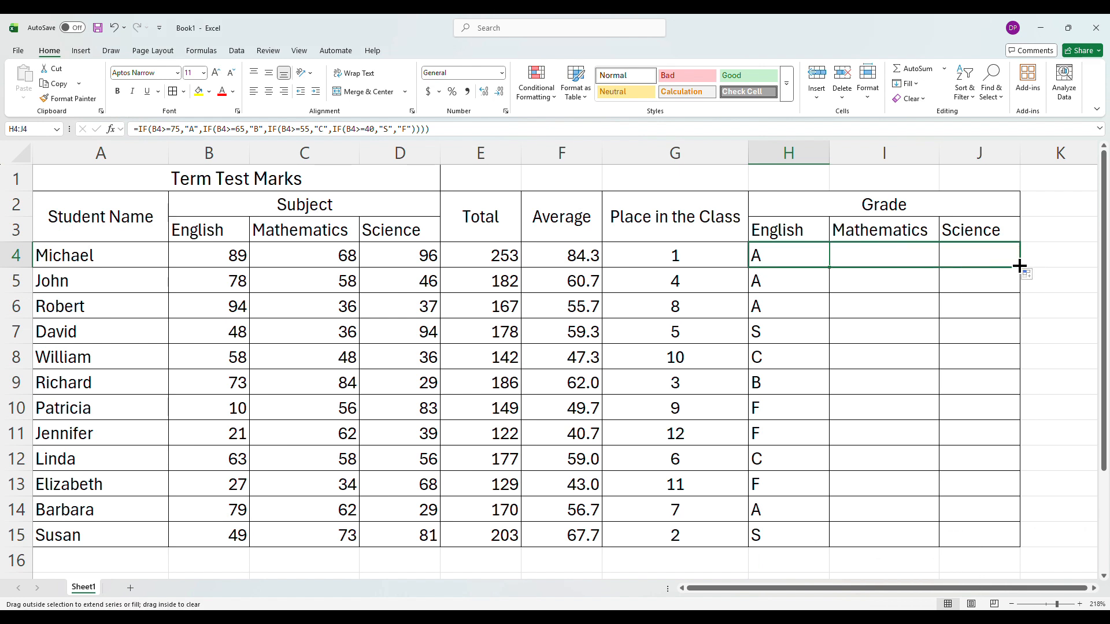
pyautogui.click(862, 255)
pyautogui.doubleClick(863, 254)
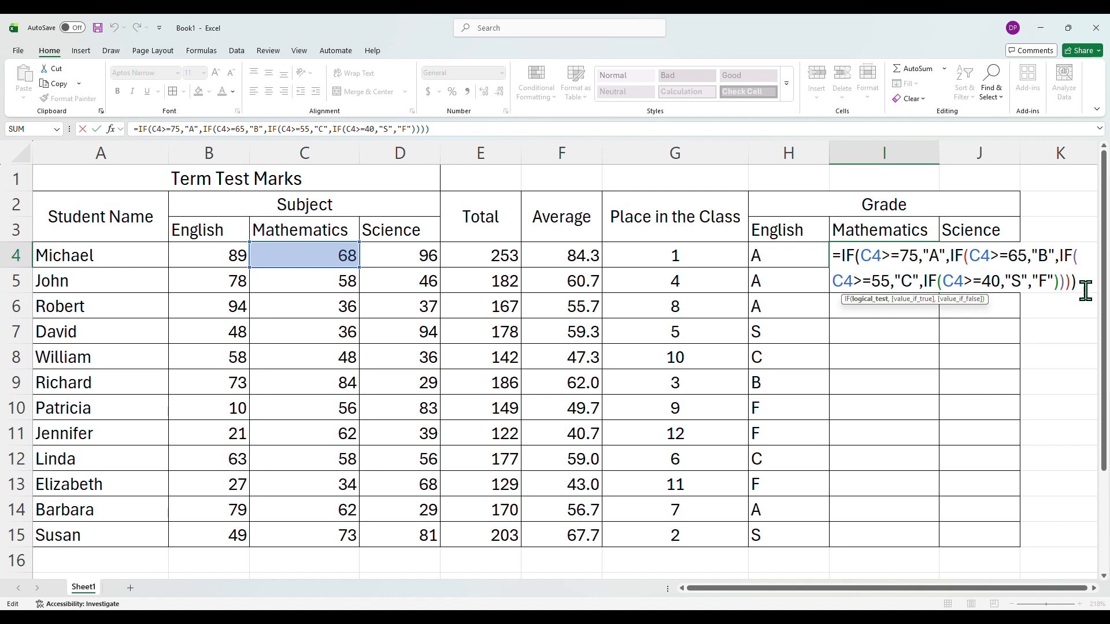
pyautogui.press('Return')
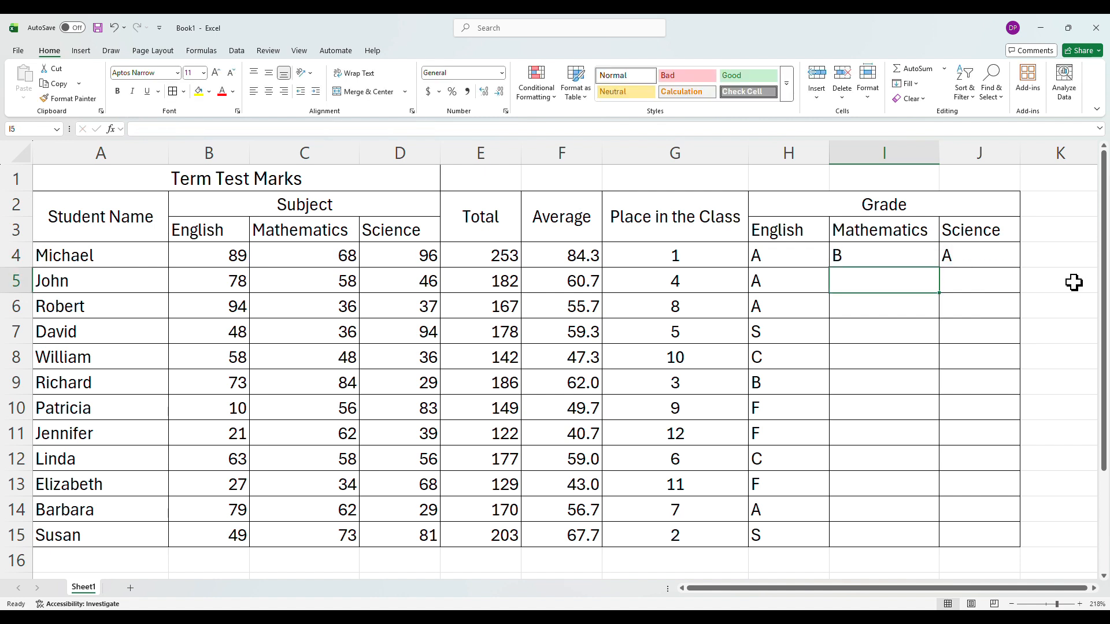
pyautogui.doubleClick(981, 249)
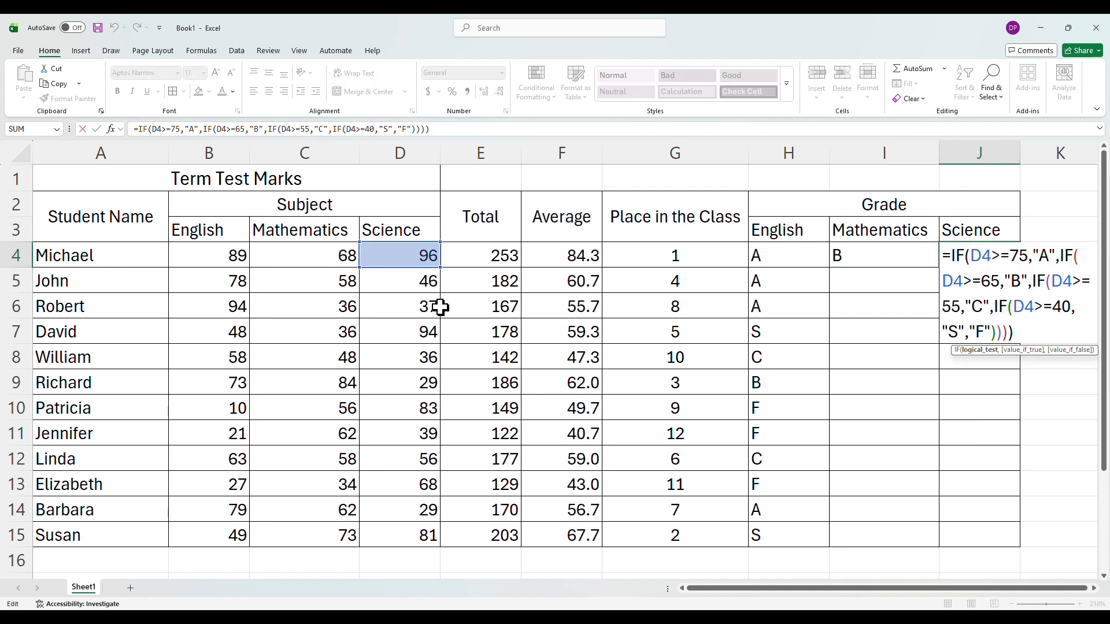
pyautogui.press('Return')
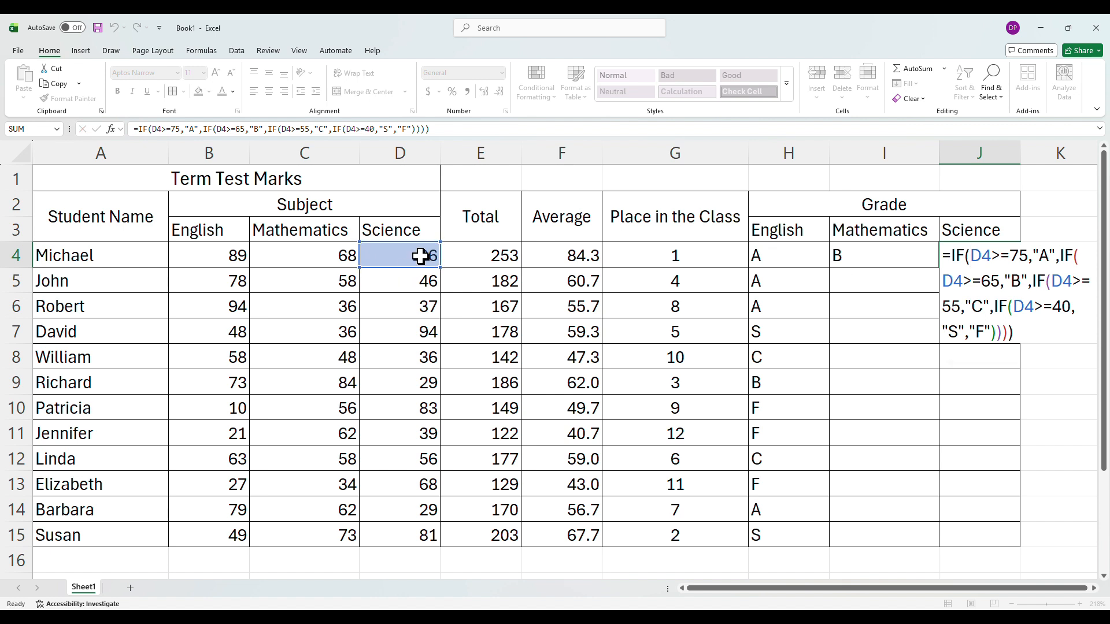
# - Fill the Mathematics and Science grade formulas from I4 and J4 down through row 15
pyautogui.click(891, 252)
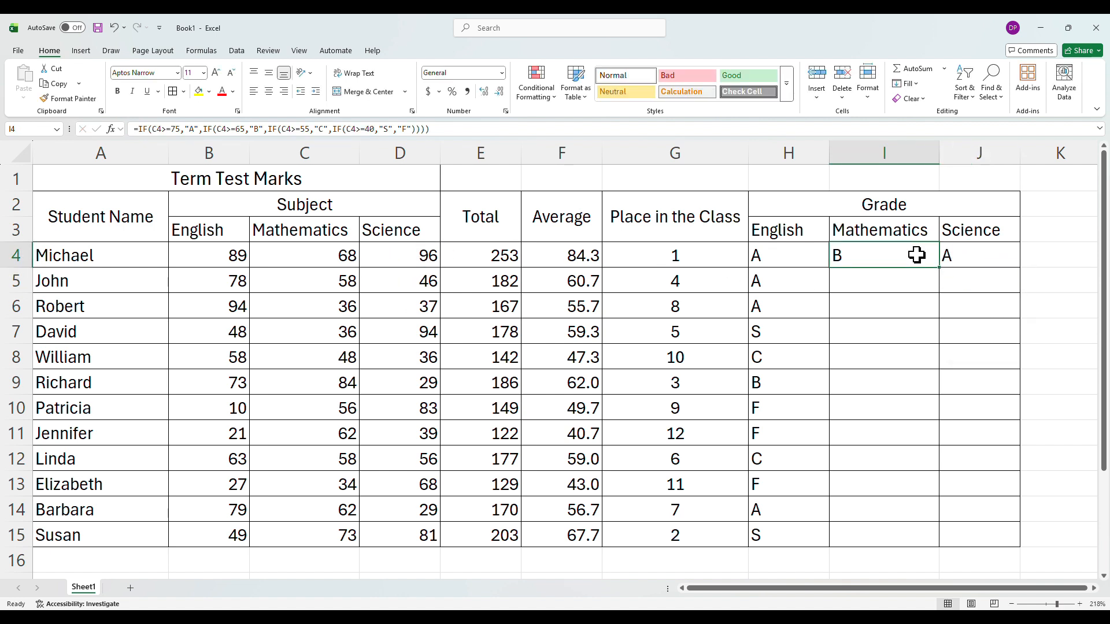
pyautogui.doubleClick(939, 268)
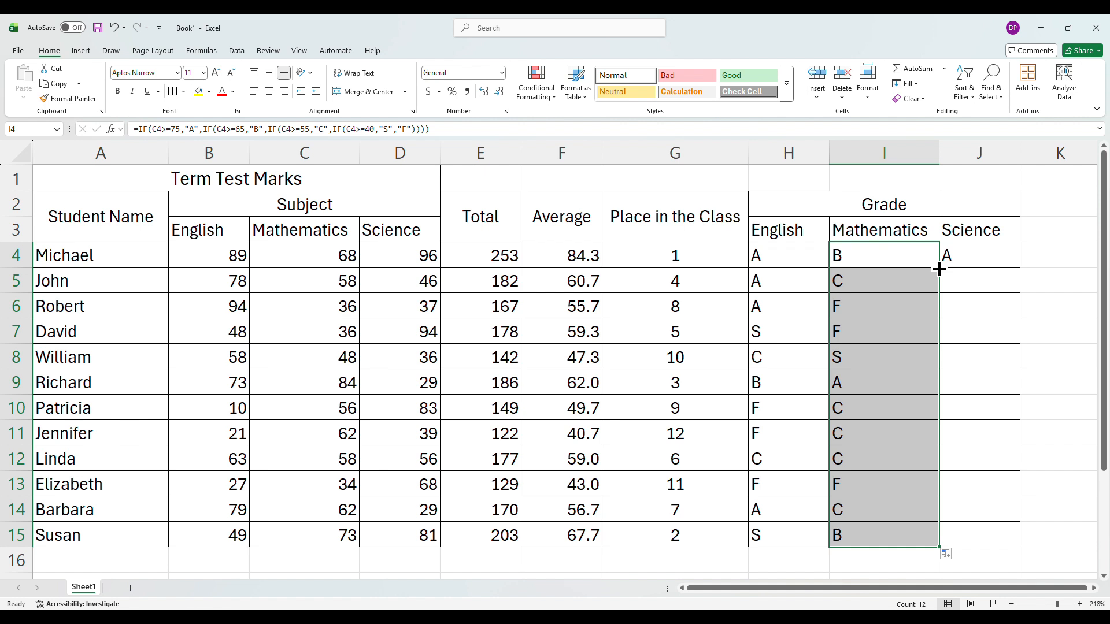
pyautogui.click(981, 268)
pyautogui.doubleClick(1021, 268)
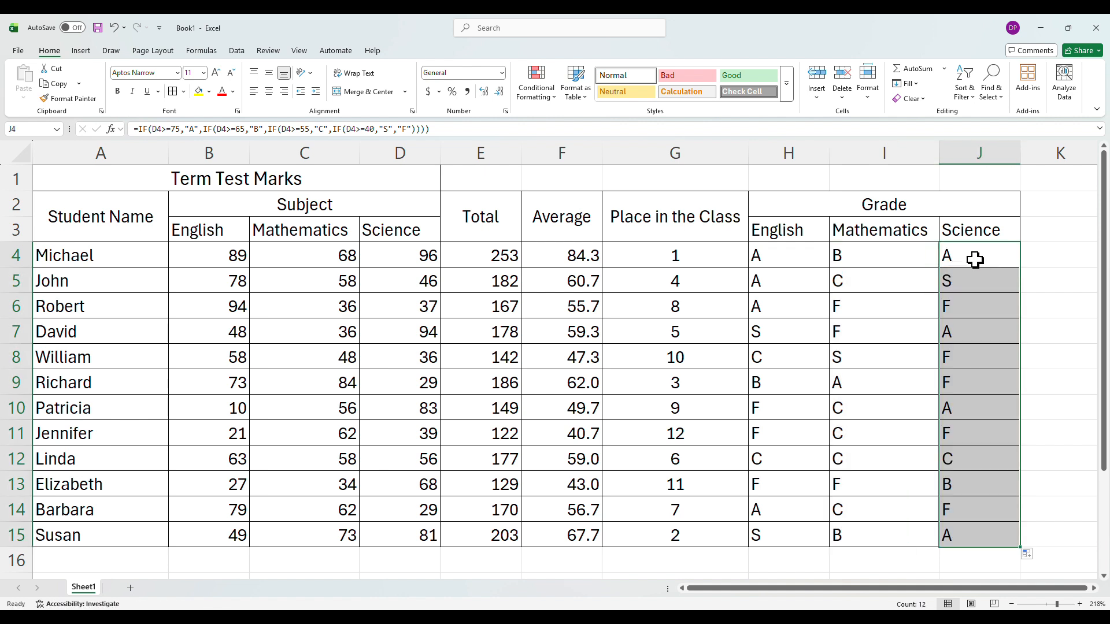
pyautogui.click(976, 260)
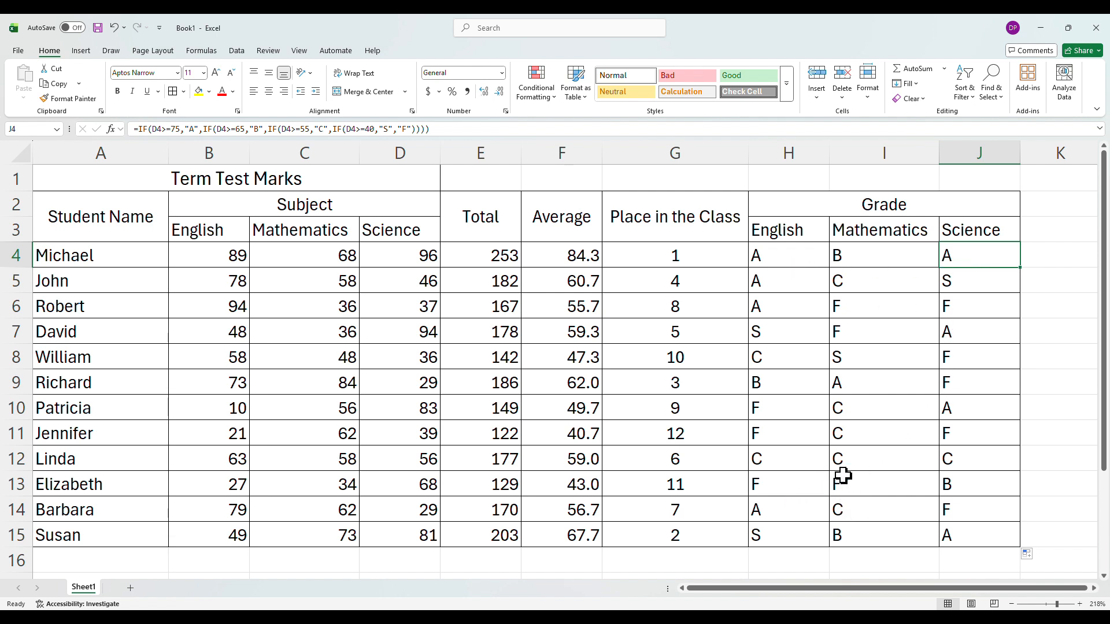
# - Check the grades in row 13 against that student's English, Mathematics and Science marks
pyautogui.click(778, 488)
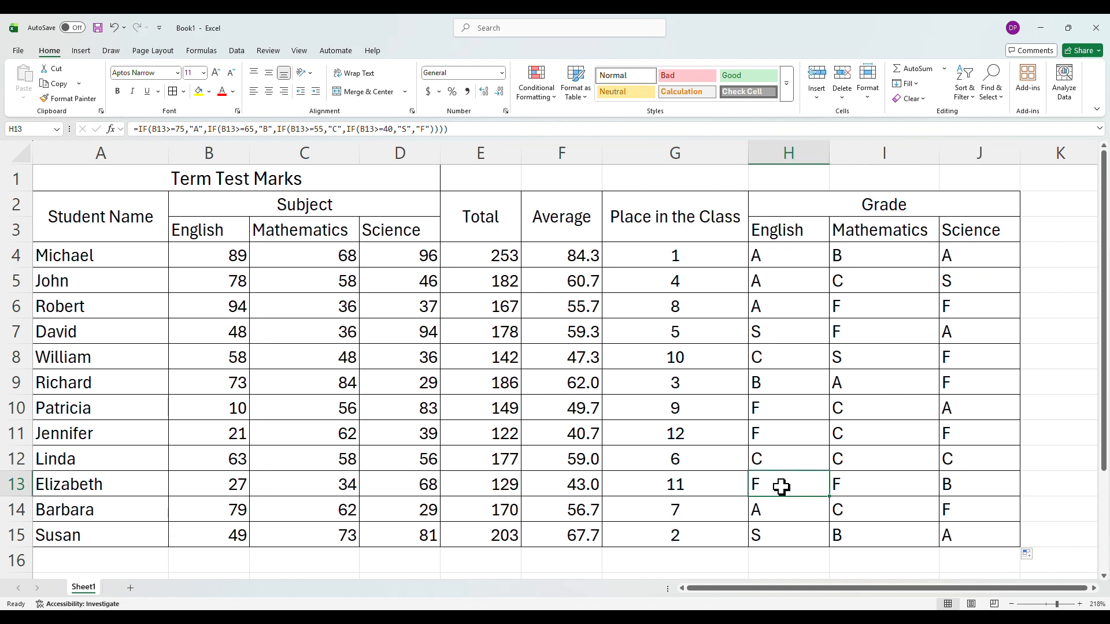
pyautogui.click(233, 491)
pyautogui.click(333, 492)
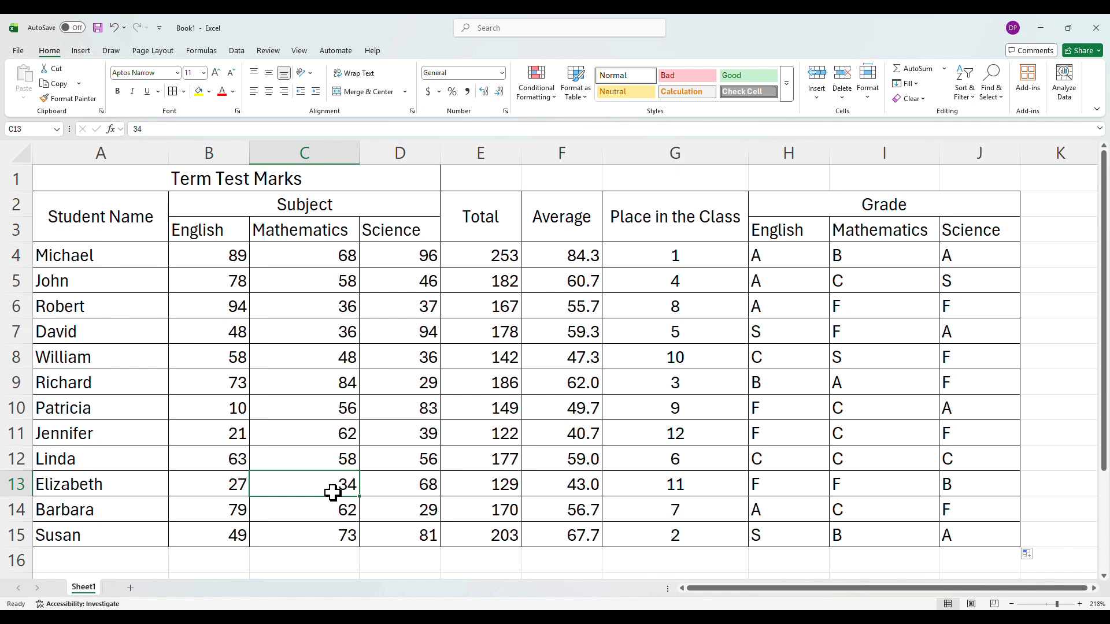
pyautogui.click(400, 487)
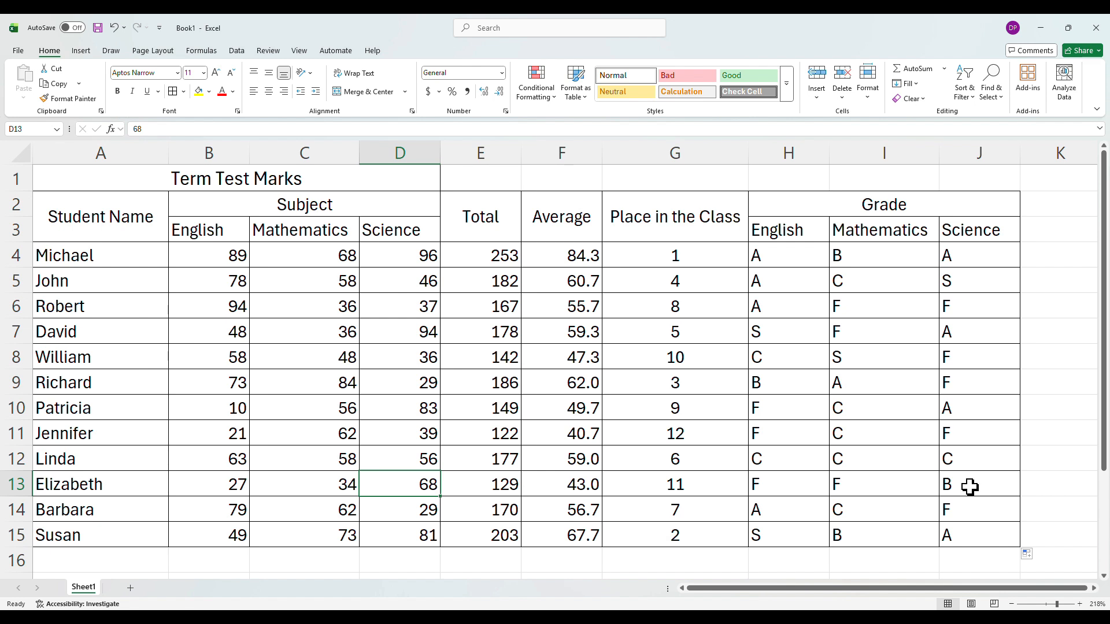
pyautogui.scroll(-1, 995, 405)
pyautogui.click(1048, 248)
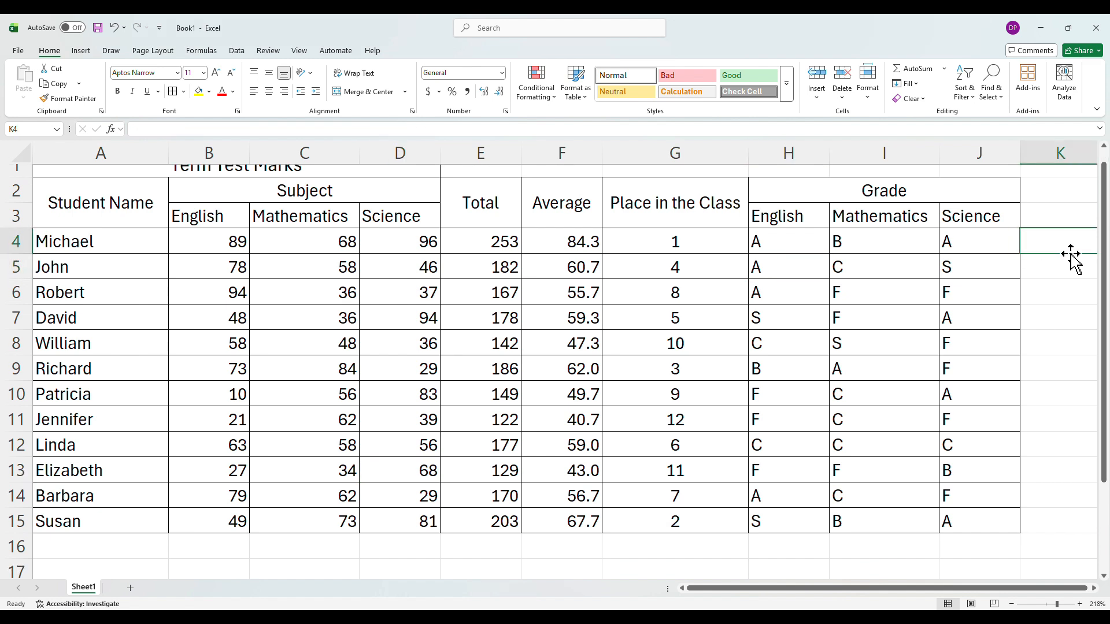
pyautogui.scroll(1, 1108, 284)
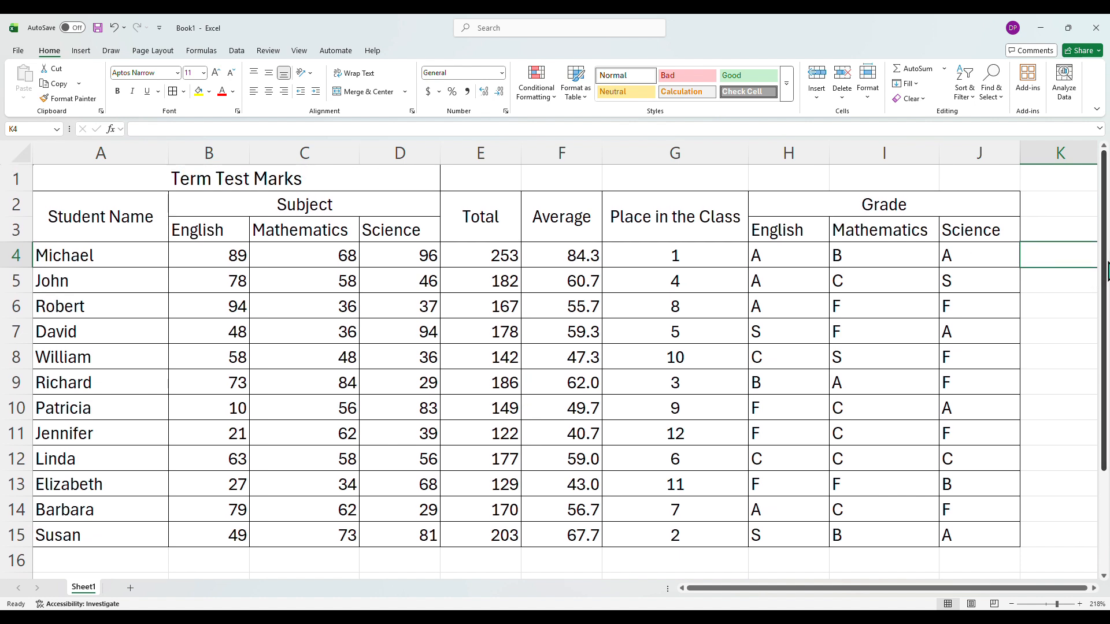